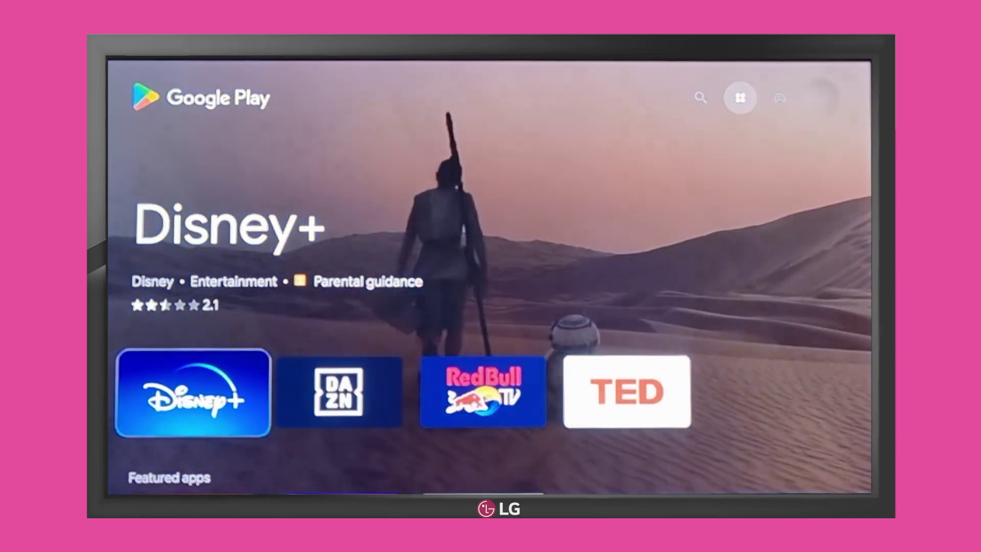
Search Google Play for 'expressvpn' to show the ExpressVPN app result.
key("Up")
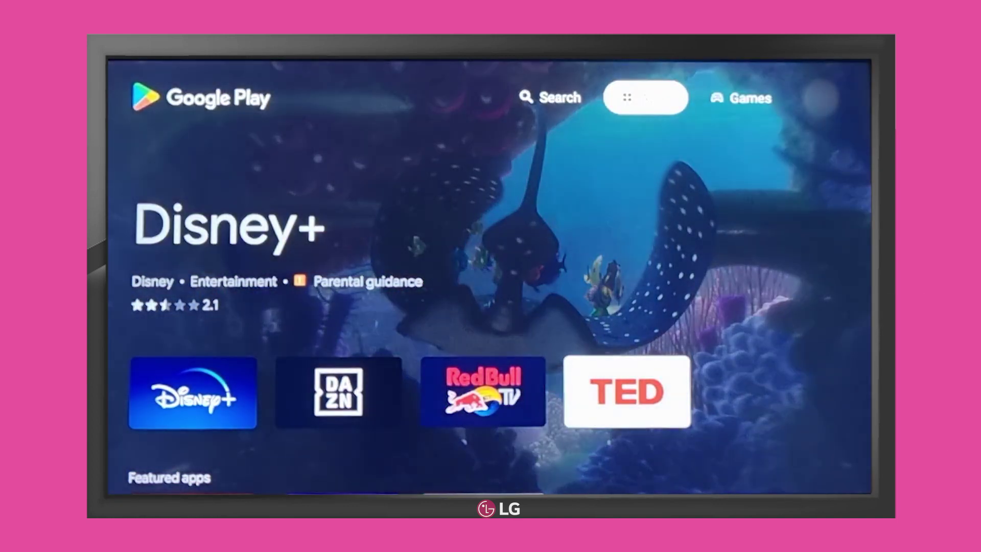
key("Left")
key("Down")
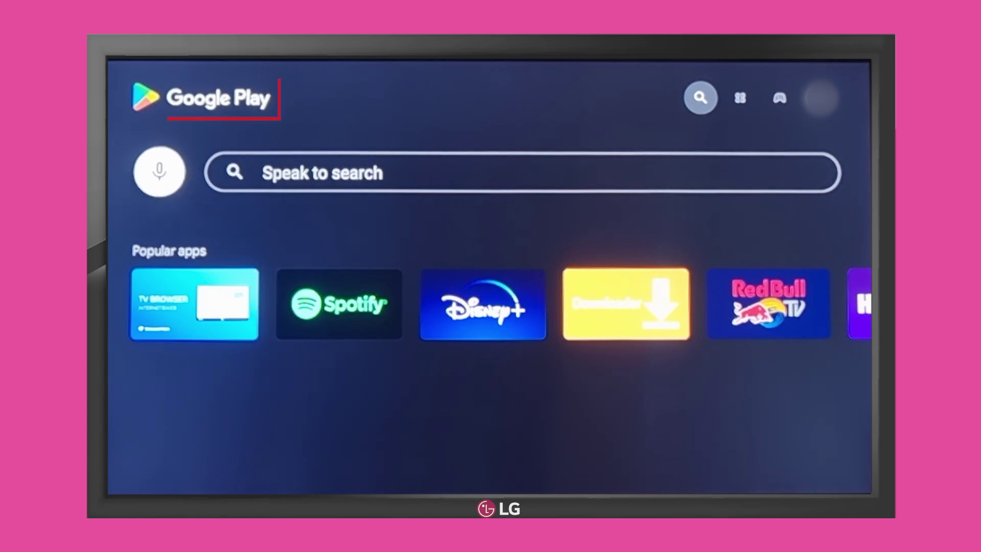
type("expressvpn")
key("Return")
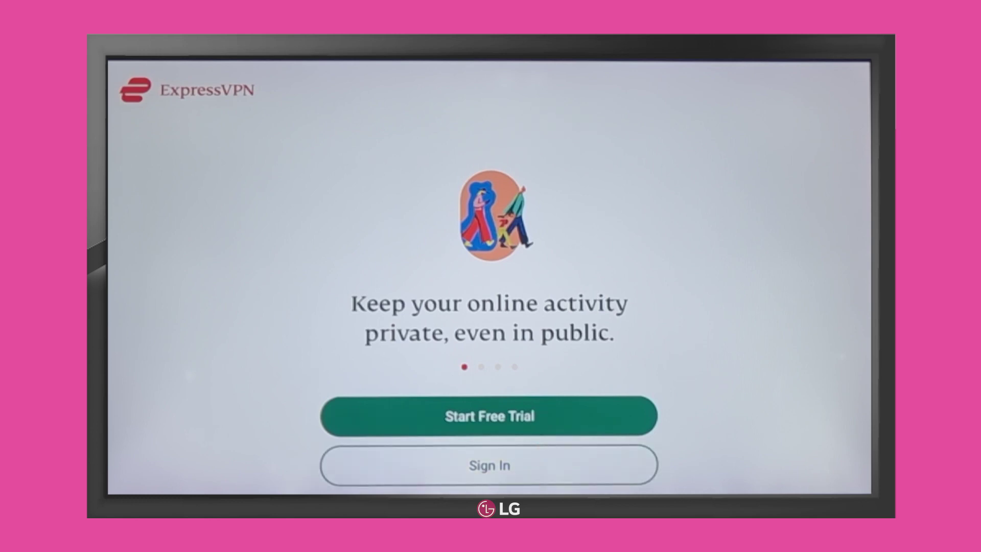
Sign in to the existing account and approve the TV's VPN configuration request.
key("Return")
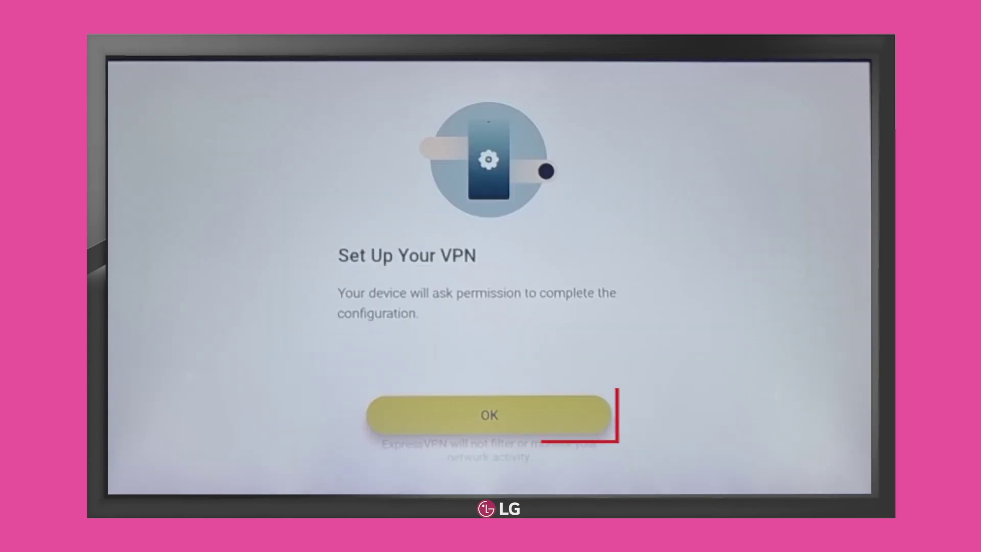
key("Return")
key("Return")
Decline diagnostics sharing and bring up the Smart Location server list.
key("Down")
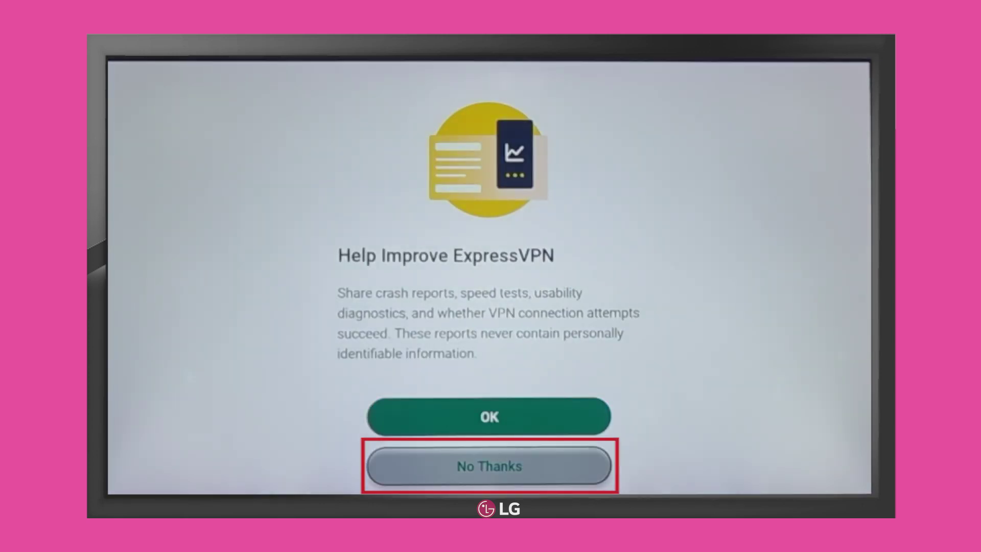
key("Return")
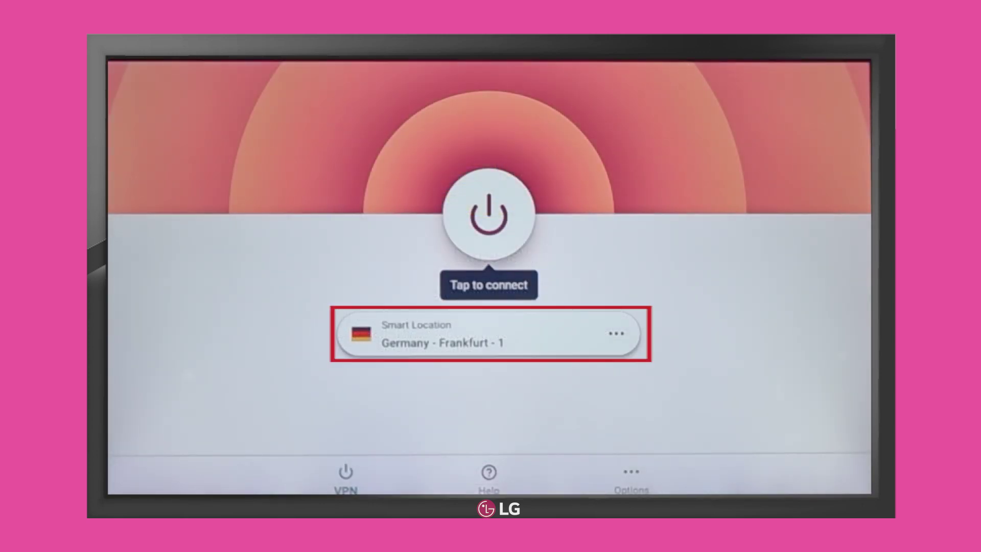
key("Return")
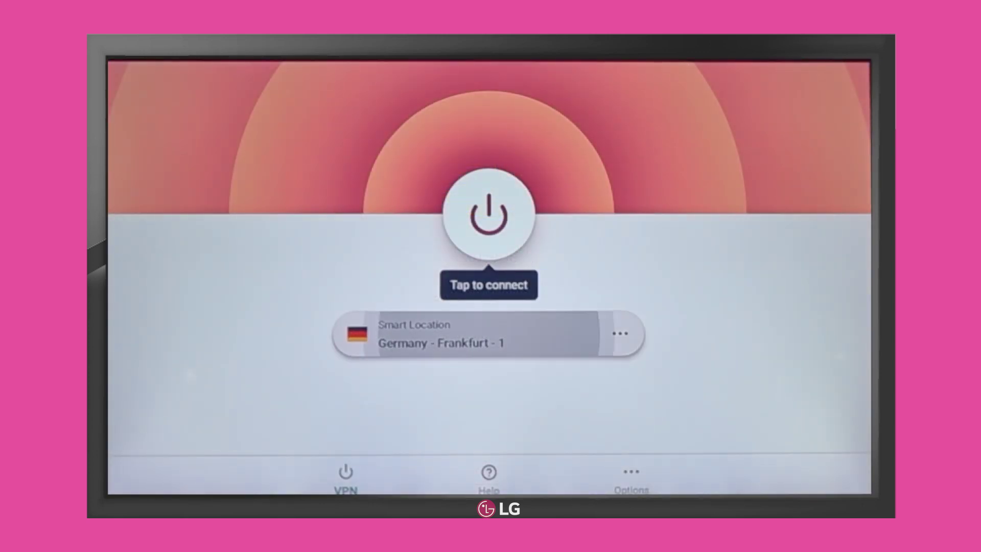
key("Return")
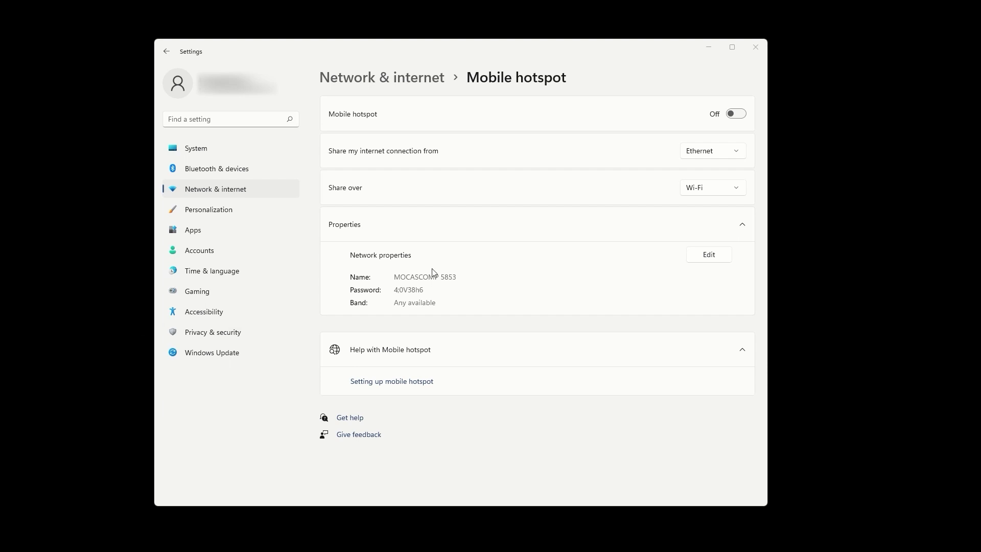
Turn Mobile hotspot on and select its network name in the editor.
left_click(736, 114)
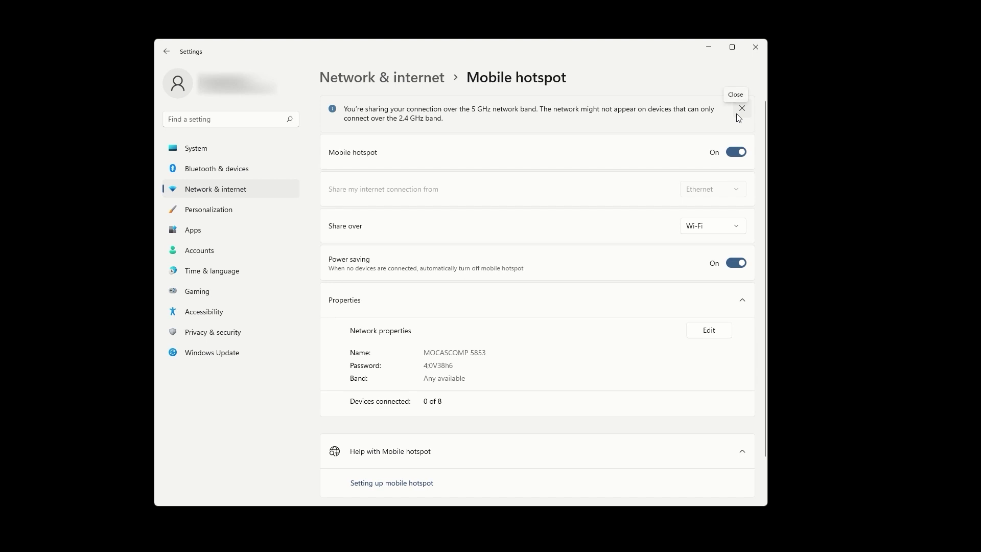
left_click(720, 338)
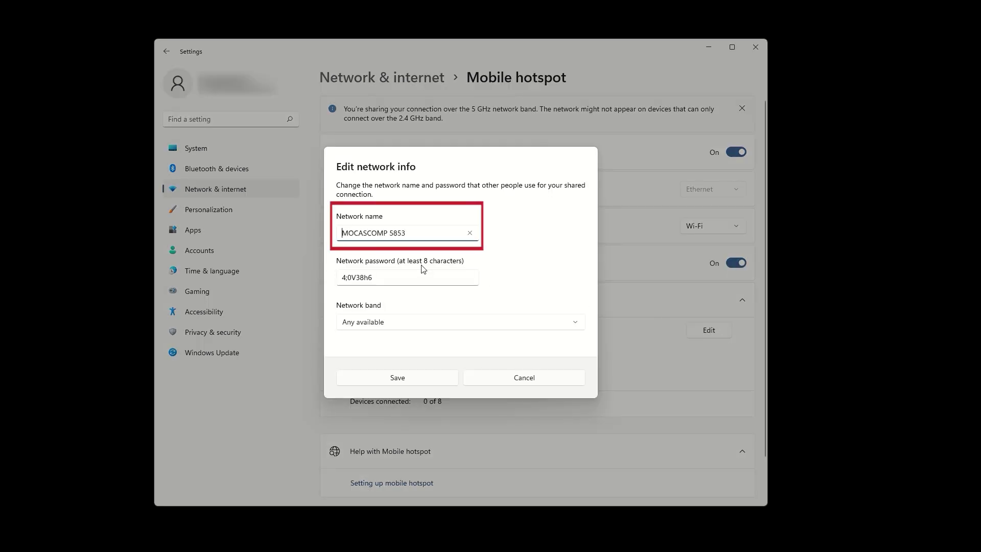
left_click_drag(410, 232, 270, 222)
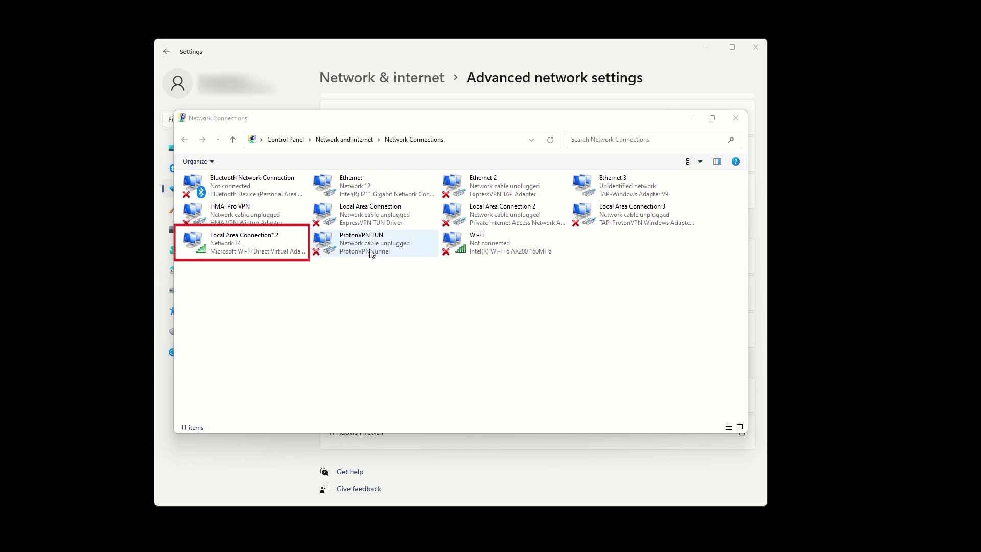
Bring up the properties of the ExpressVPN TAP adapter connection Ethernet 2.
left_click(273, 240)
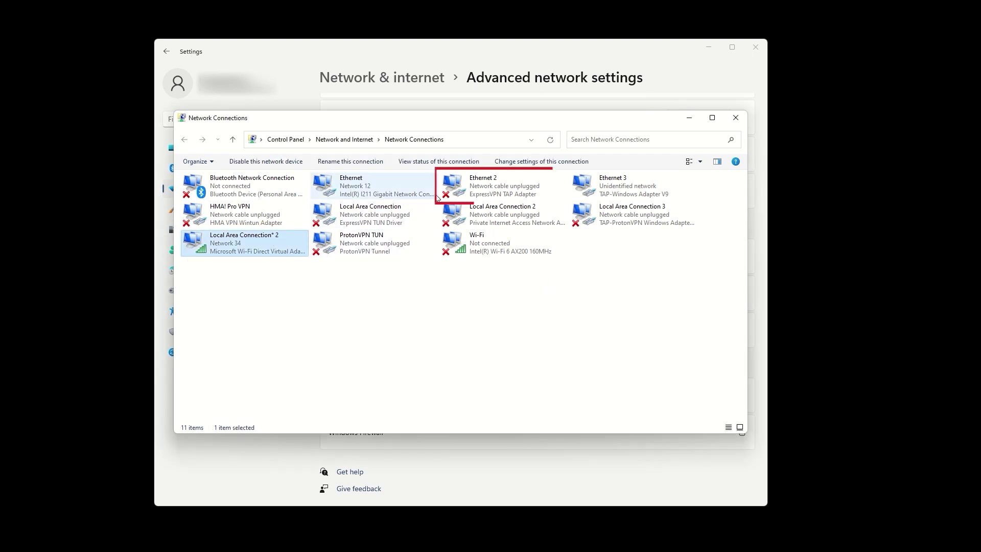
left_click(508, 186)
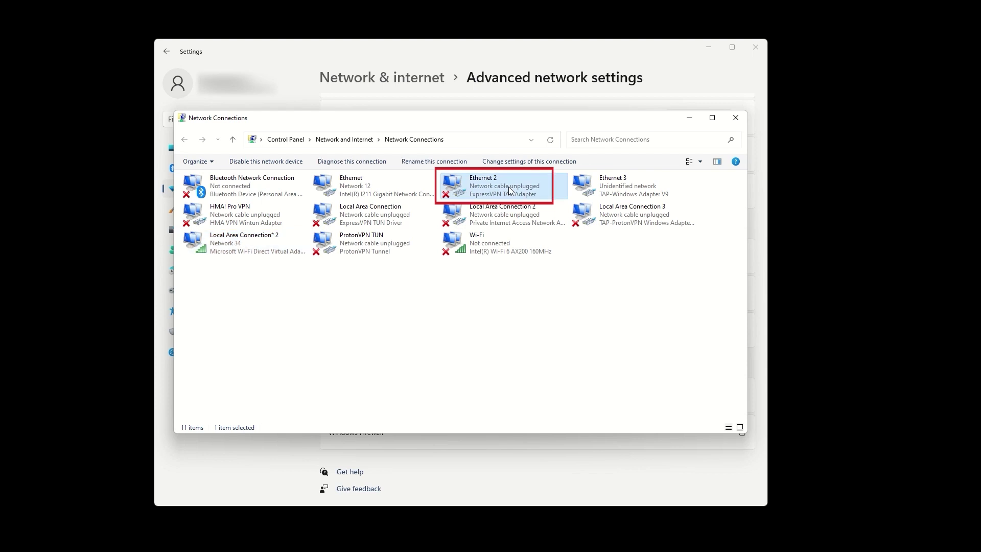
right_click(509, 186)
left_click(533, 285)
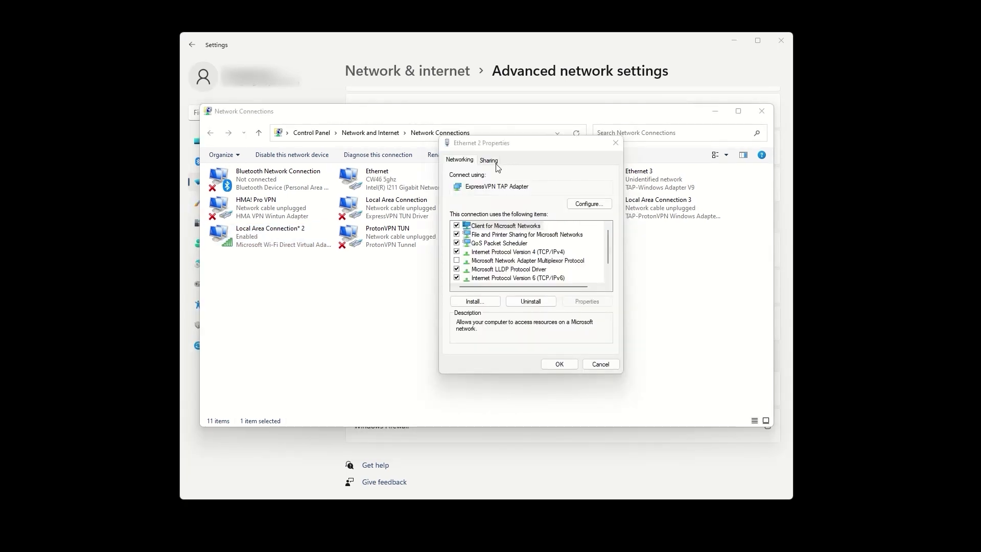
Allow internet sharing from Ethernet 2 to Local Area Connection* 2.
left_click(491, 160)
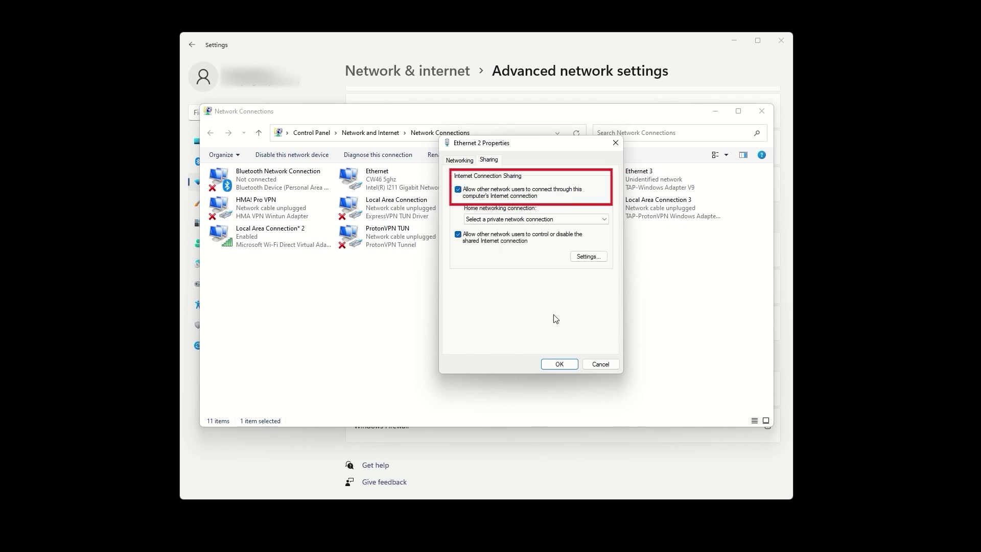
left_click(542, 220)
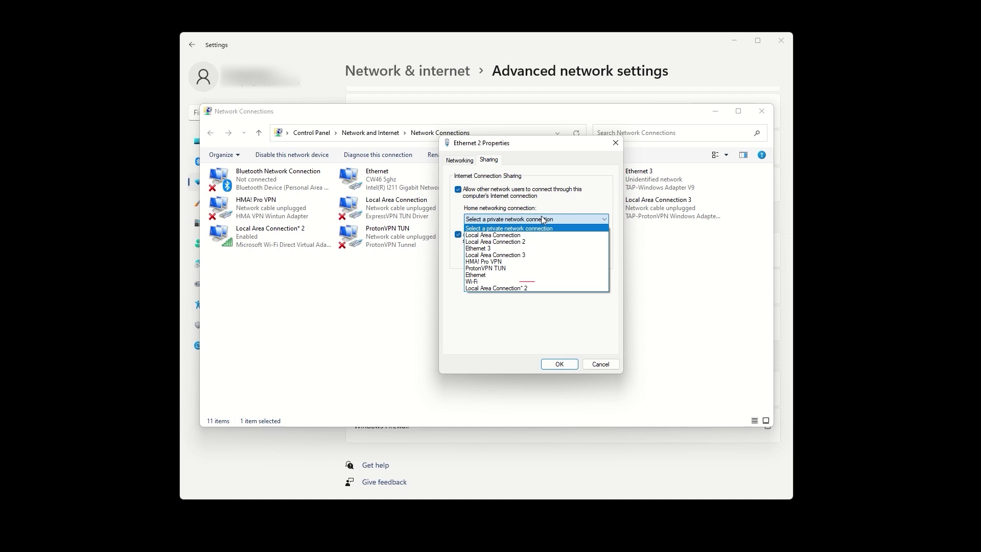
left_click(525, 288)
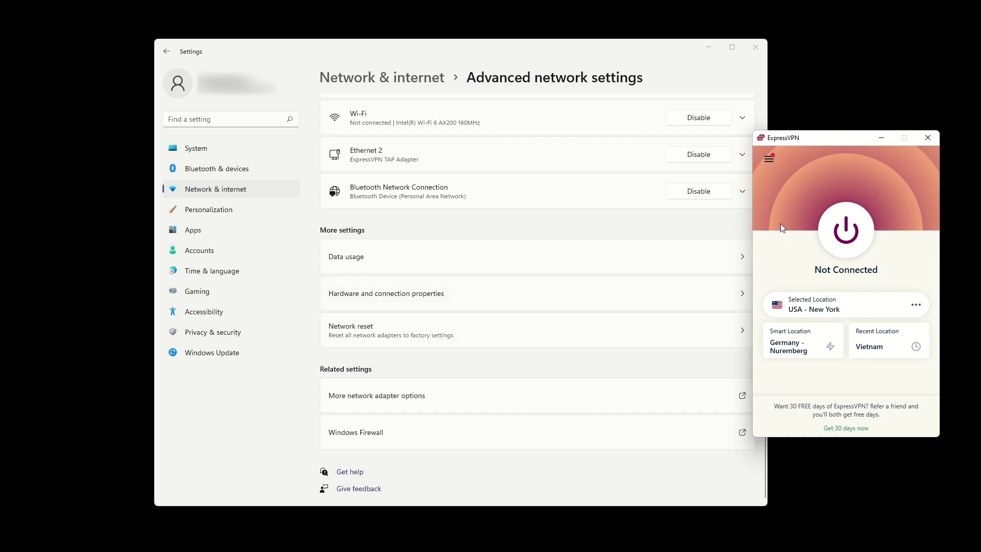
Switch the ExpressVPN protocol to OpenVPN - UDP, confirming Change Anyway.
left_click(768, 160)
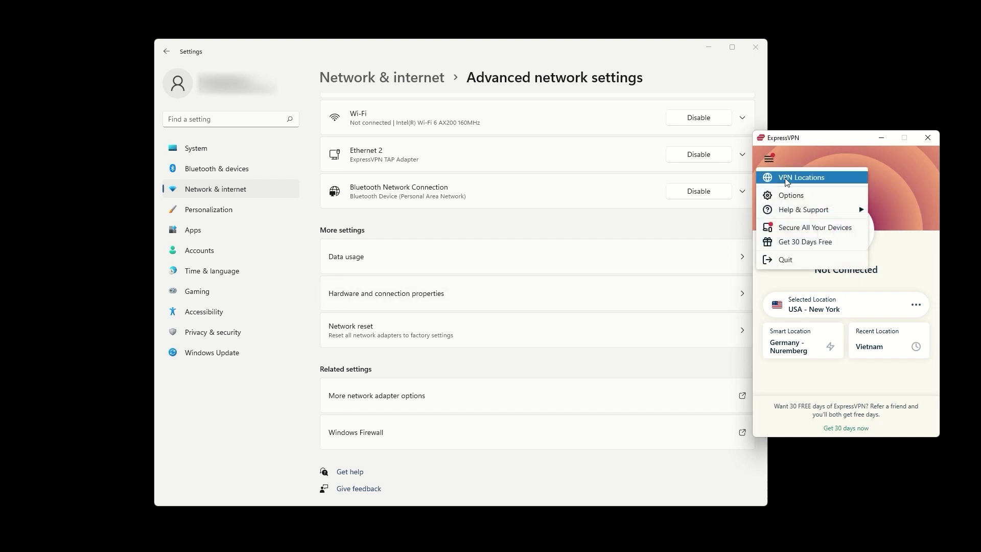
left_click(791, 195)
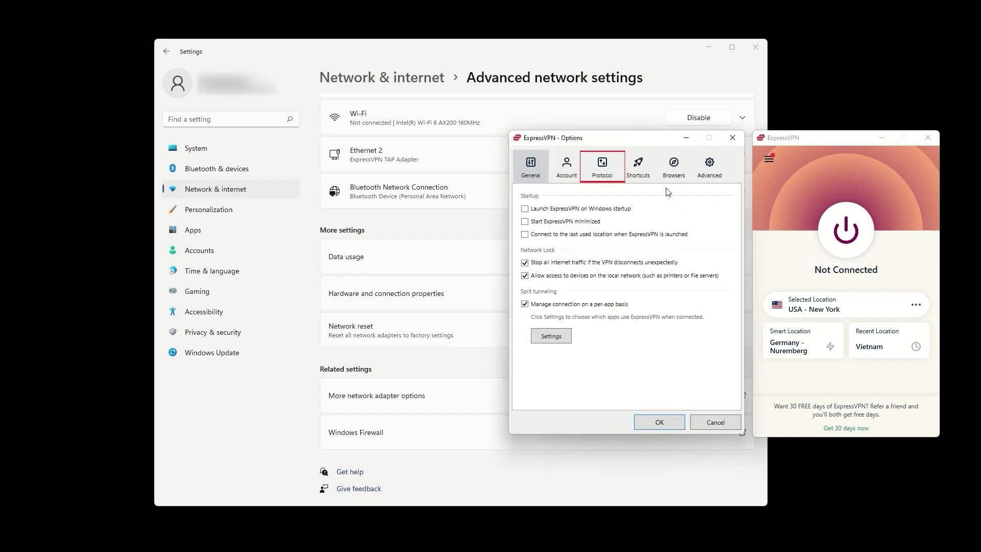
left_click(609, 173)
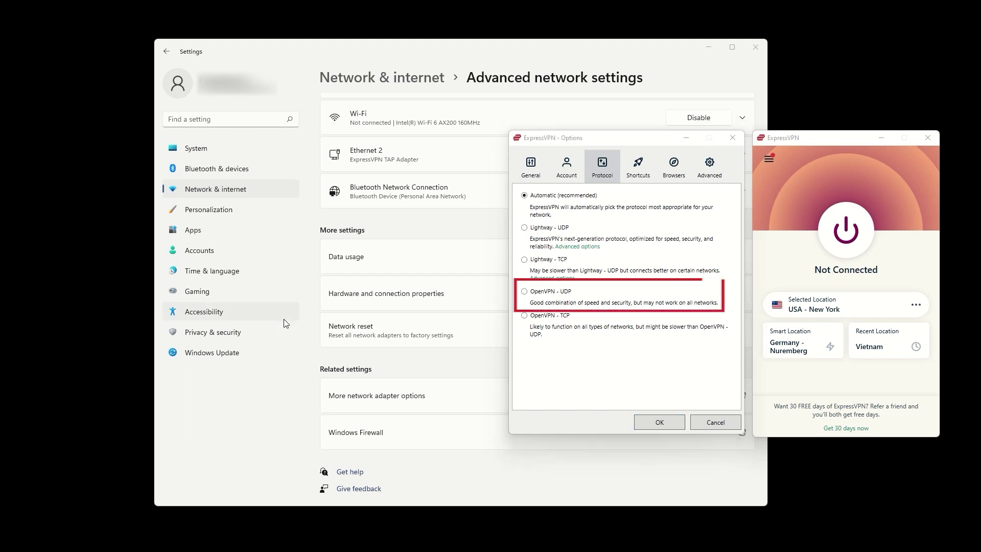
left_click(525, 292)
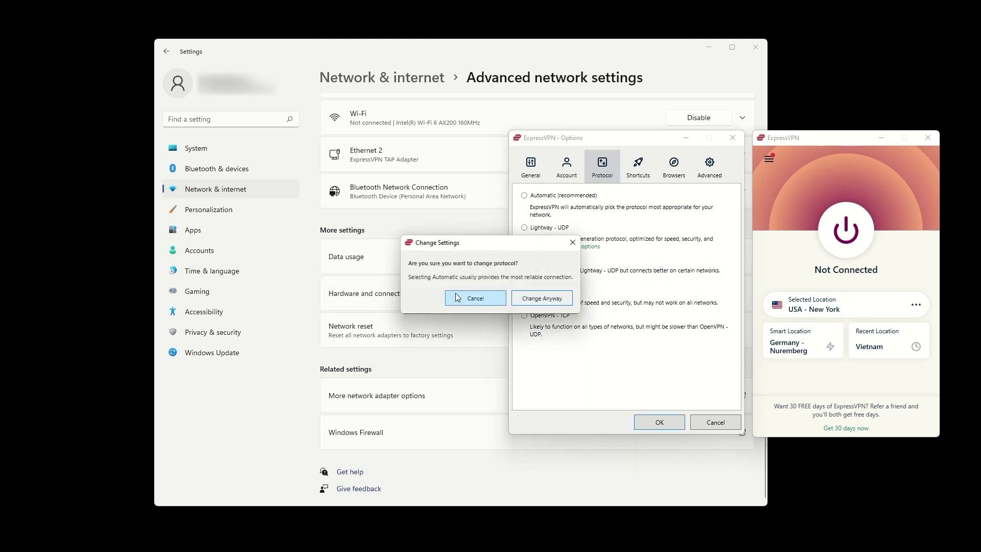
left_click(541, 297)
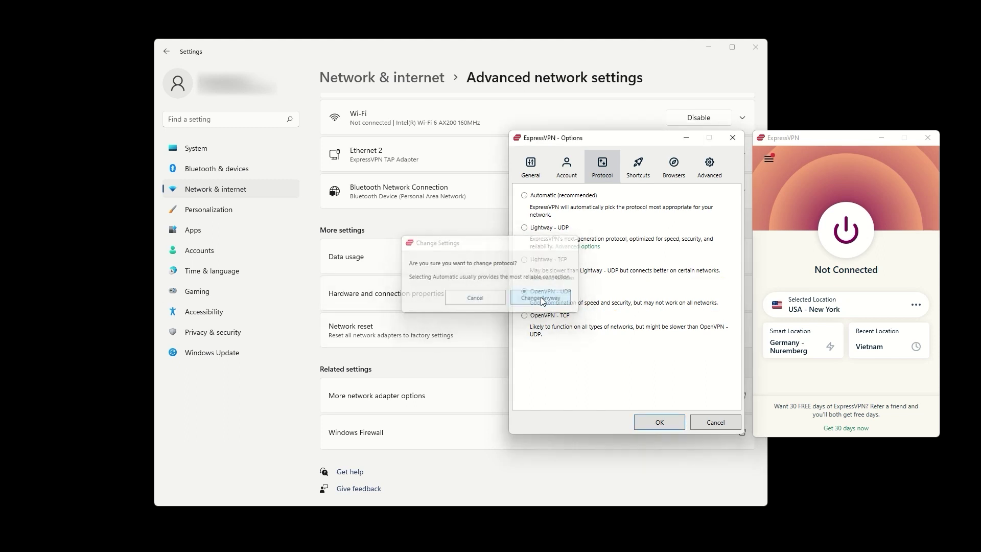
key("Return")
Connect the VPN to USA - New York.
left_click(847, 230)
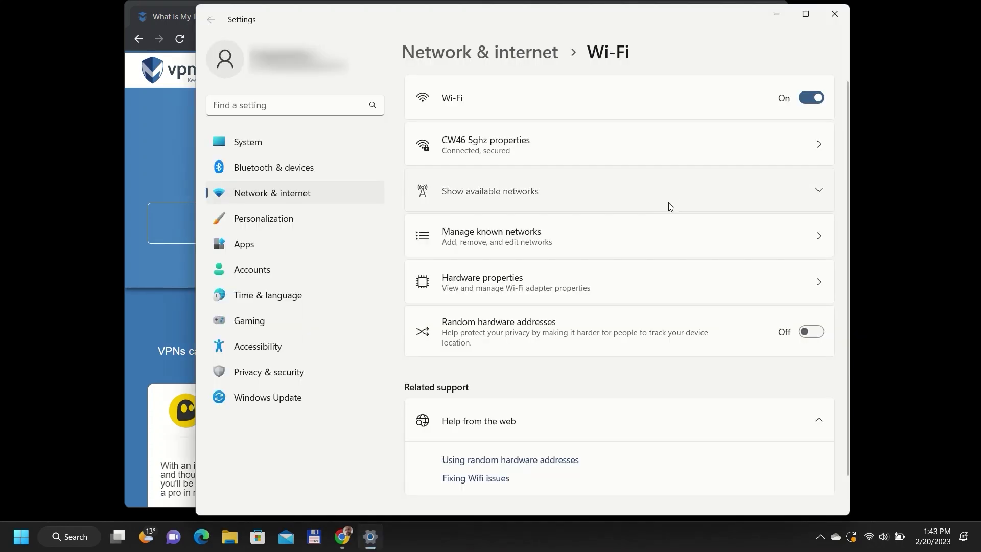
Join the ExpressVPN Wi-Fi hotspot network from the available networks list.
left_click(669, 203)
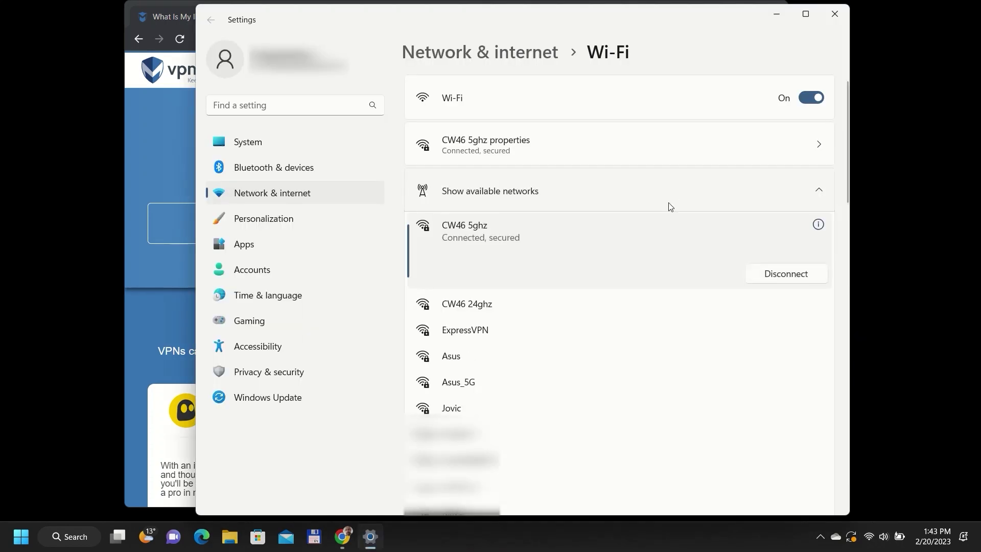
left_click(608, 320)
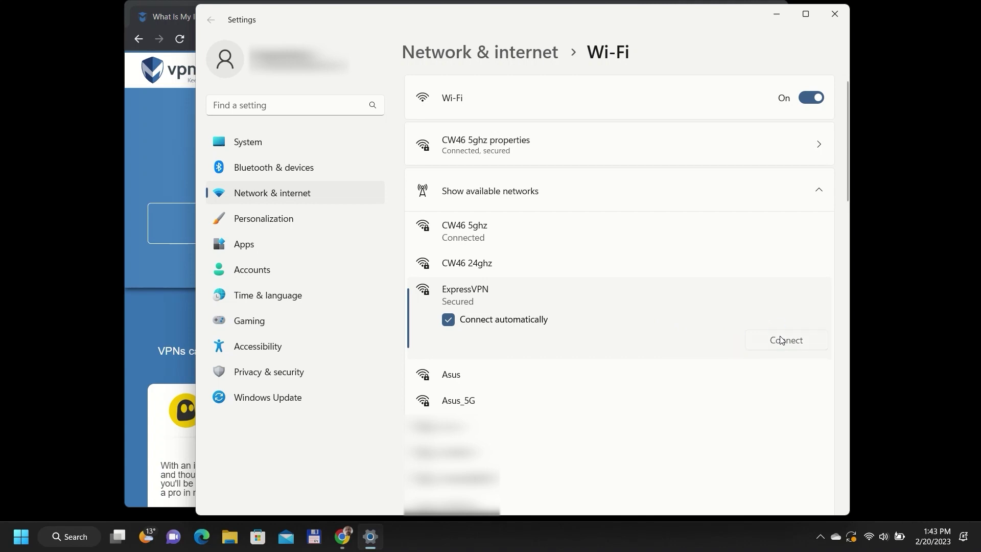
left_click(781, 340)
left_click(159, 165)
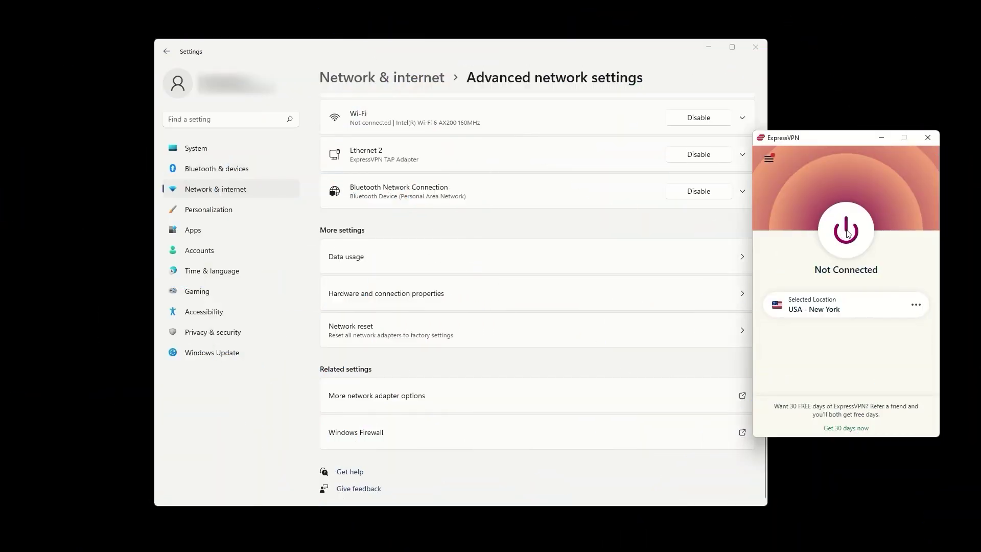
Connect ExpressVPN to USA - New York again via the power button.
left_click(847, 233)
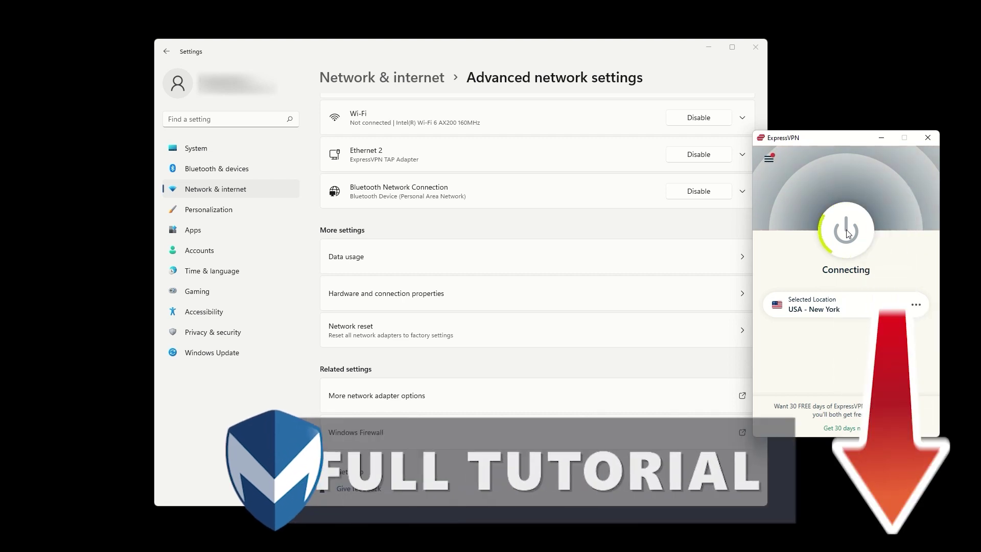